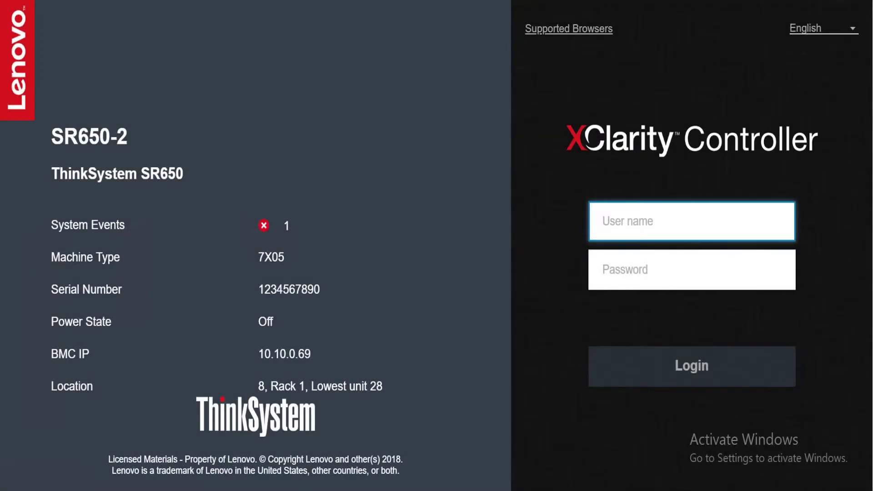
Sign in to XClarity Controller with the BMC account's user name and password
{"action": "type", "text": "USERID"}
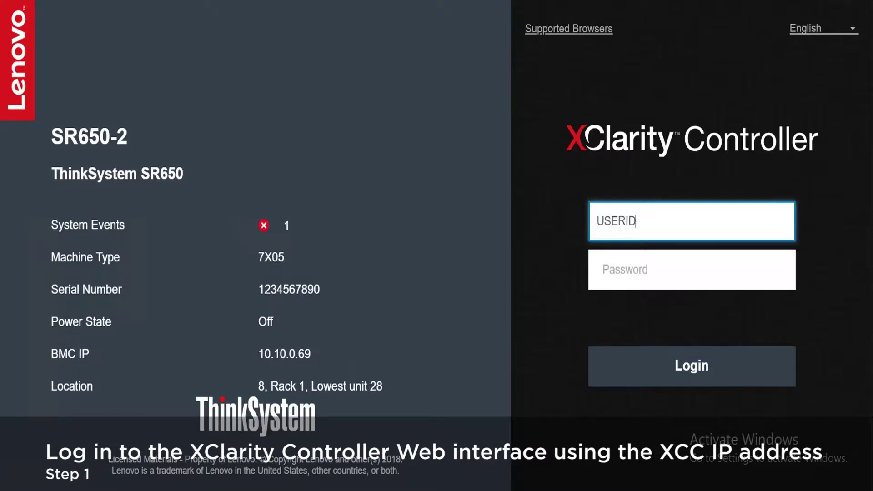
{"action": "key", "text": "Tab"}
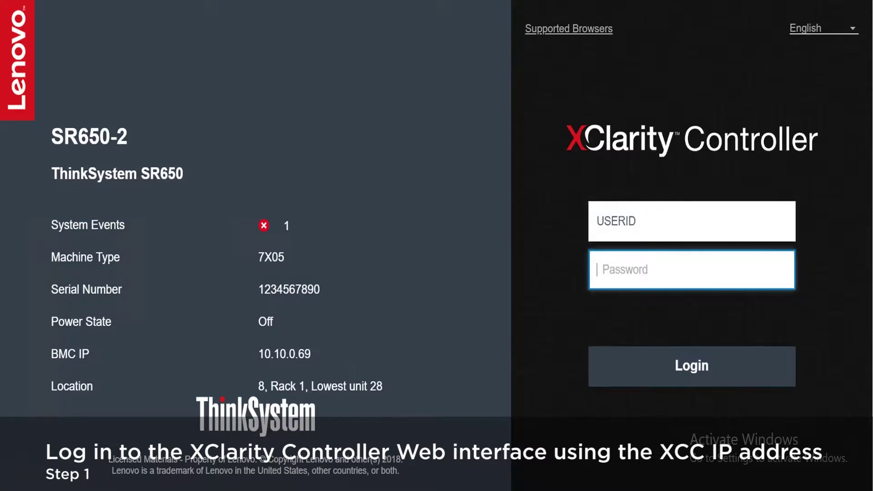
{"action": "key", "text": "Tab"}
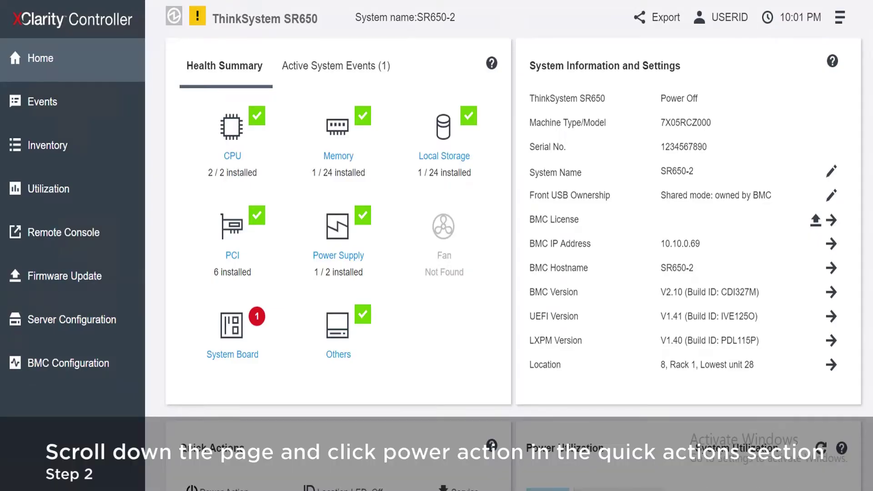
Restart the management controller from Quick Actions > Power Action and confirm the restart
{"action": "scroll", "coordinate": [515, 265], "scroll_direction": "down", "scroll_amount": 5}
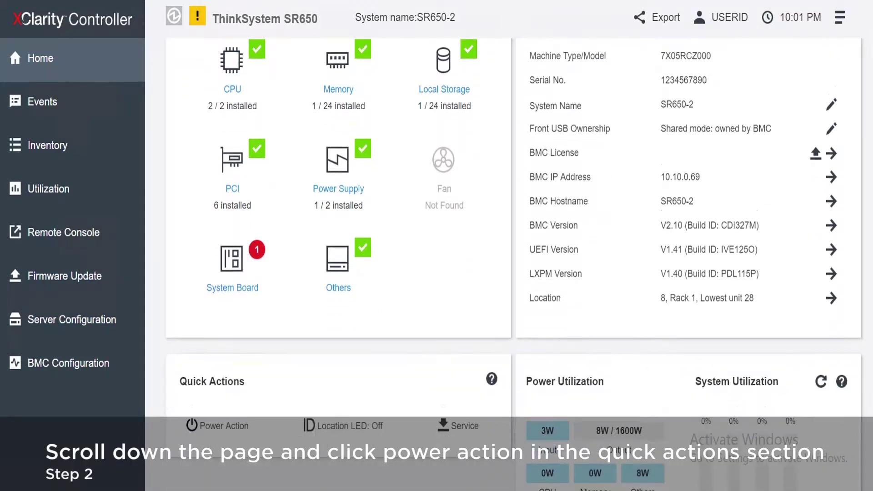
{"action": "scroll", "coordinate": [339, 227], "scroll_direction": "down", "scroll_amount": 2}
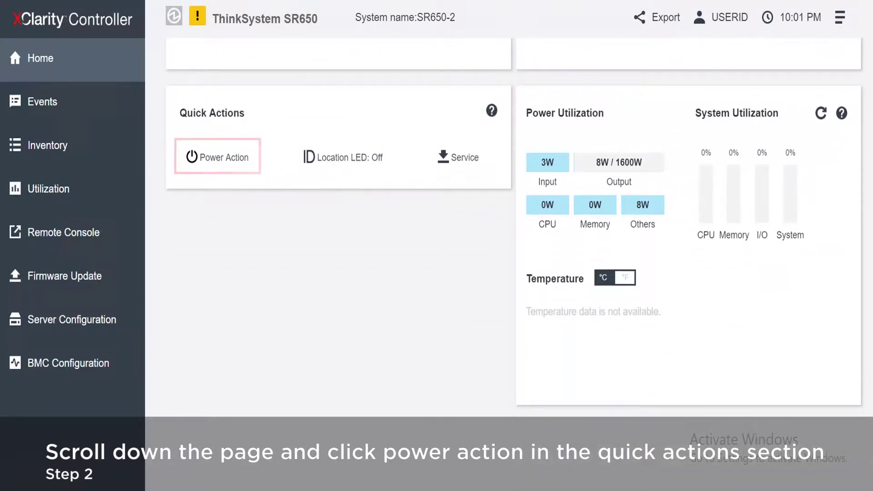
{"action": "left_click", "coordinate": [217, 157]}
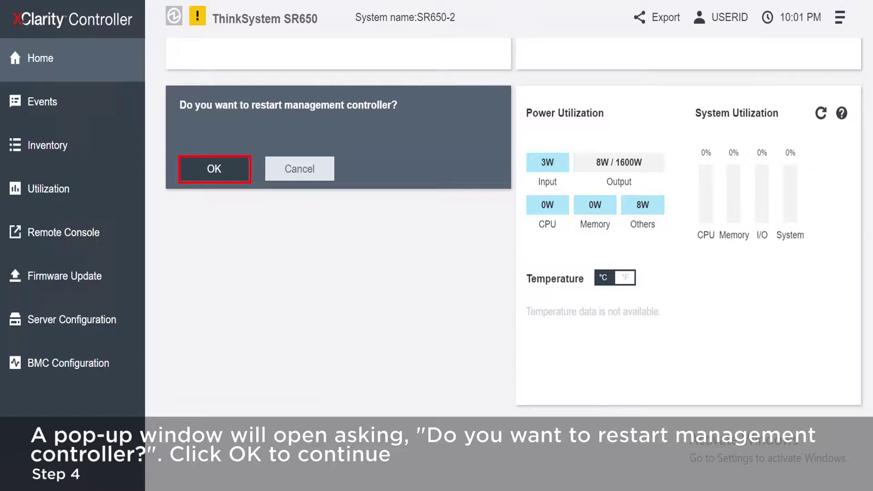
{"action": "key", "text": "Return"}
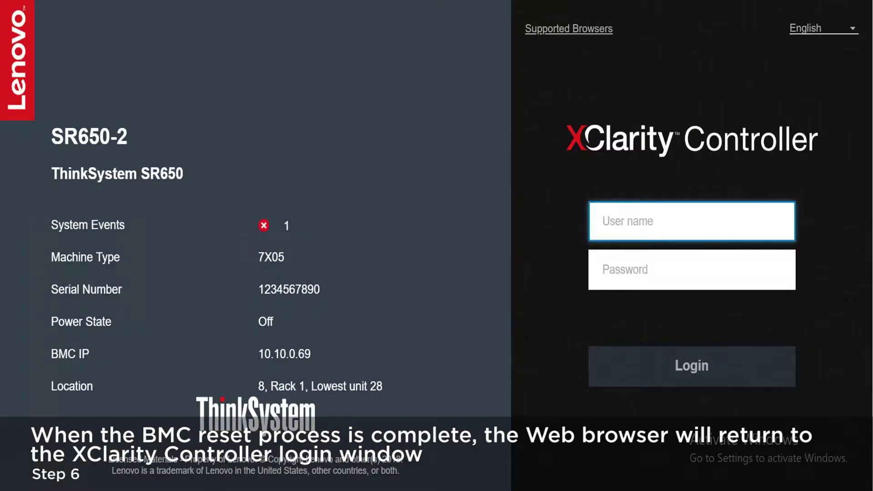
Wait for the BMC reset to finish, then start entering the user name again
{"action": "type", "text": "US"}
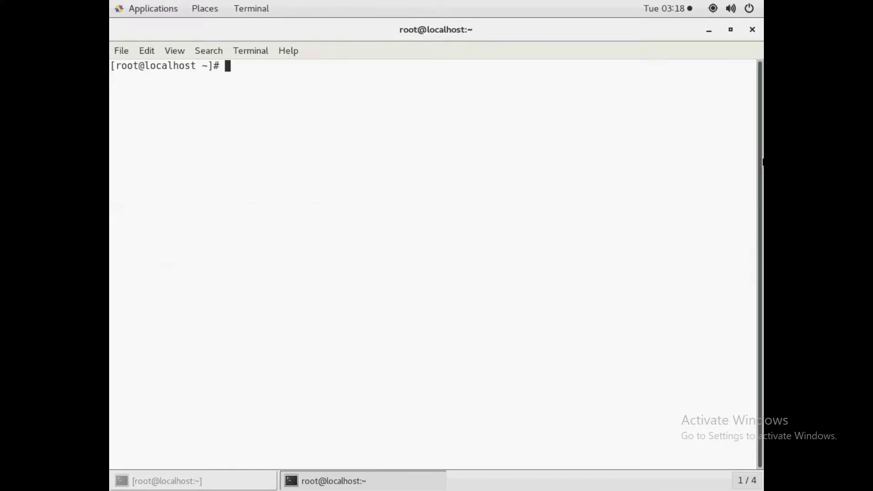
Launch PuTTY from the terminal and enter 10.10.1.37 as the SSH host name
{"action": "type", "text": "putty"}
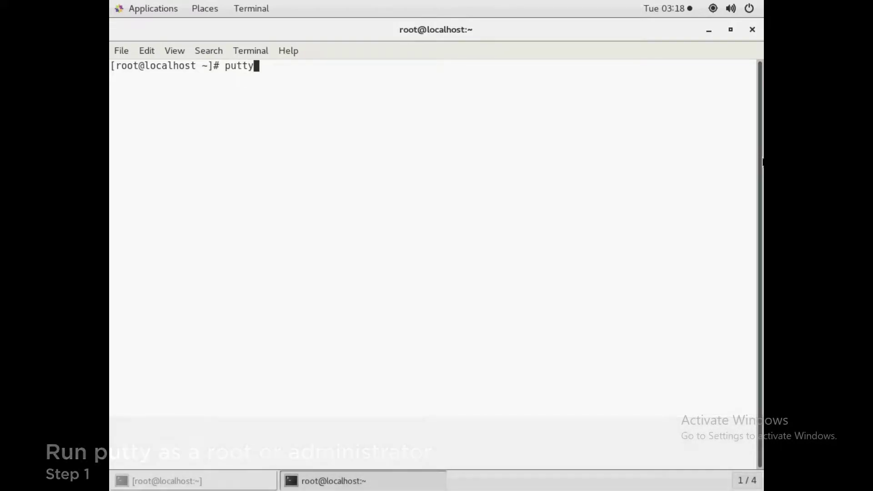
{"action": "key", "text": "Return"}
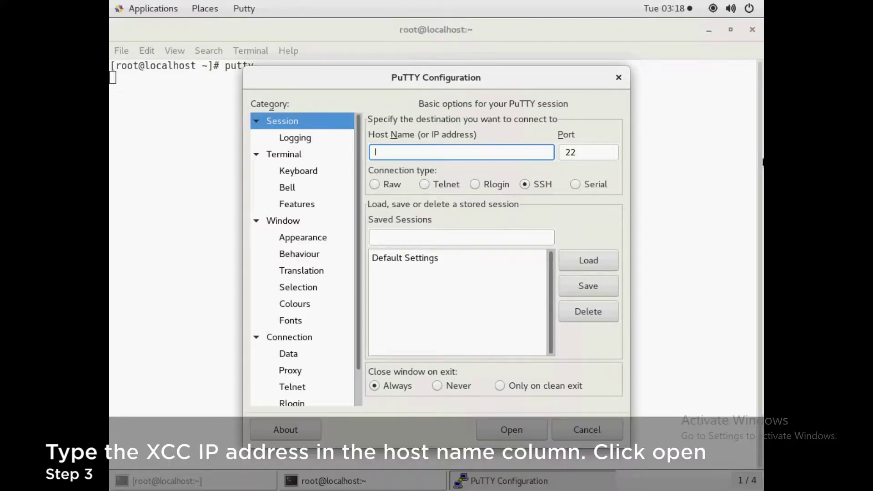
{"action": "type", "text": "10."}
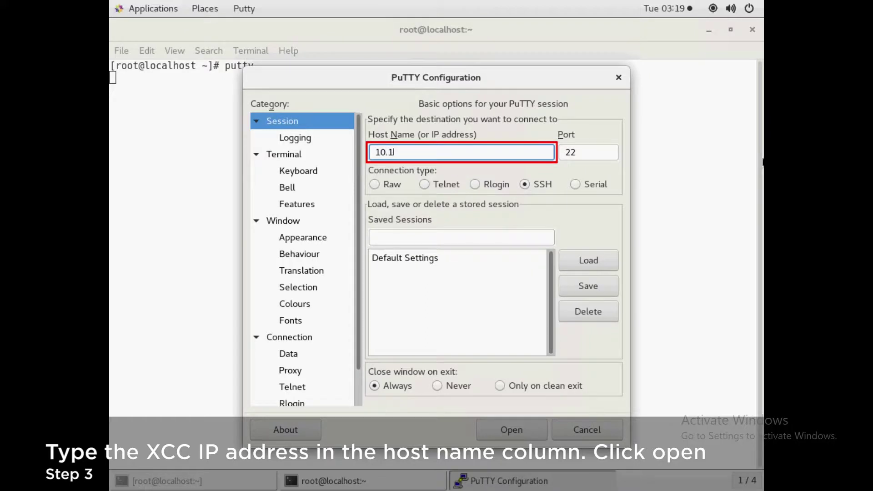
{"action": "type", "text": "10.1."}
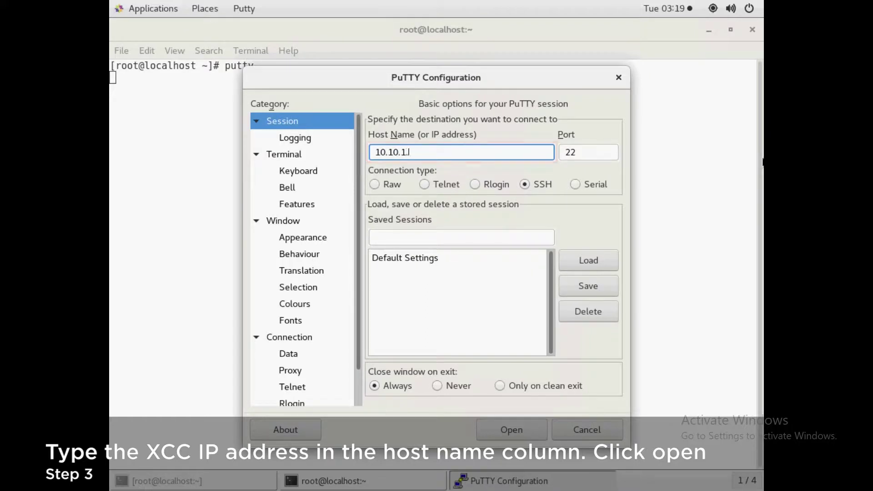
{"action": "type", "text": "37"}
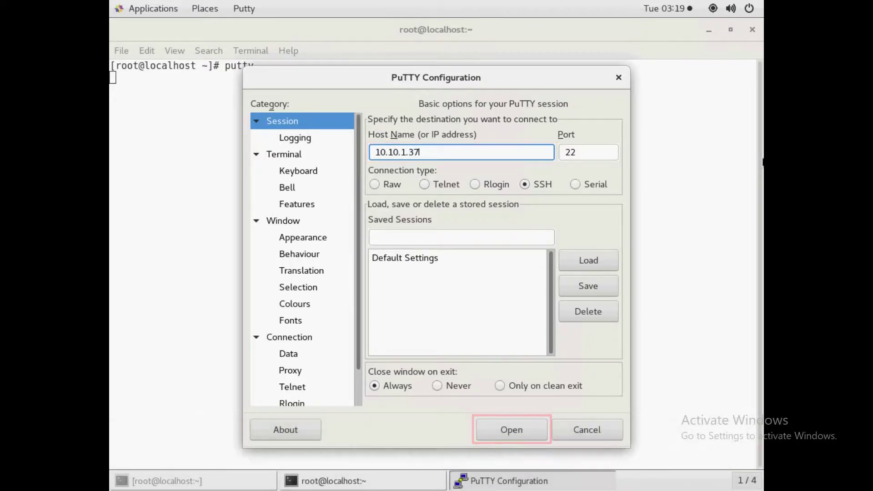
Connect to 10.10.1.37, log in with the XCC credentials, and list commands with help
{"action": "key", "text": "Return"}
{"action": "type", "text": "USERID"}
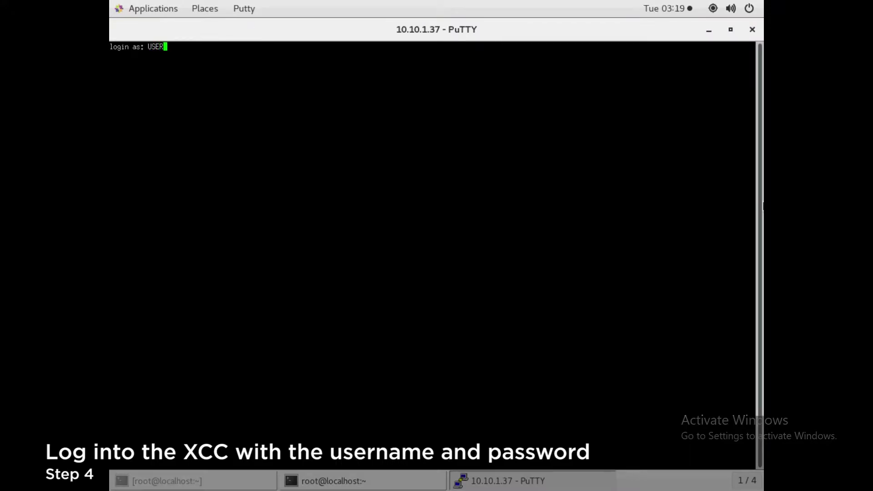
{"action": "key", "text": "Return"}
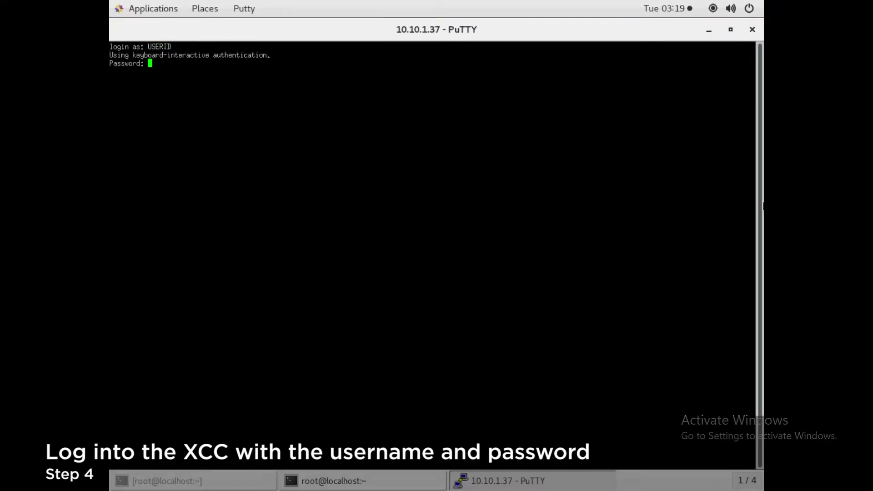
{"action": "key", "text": "Return"}
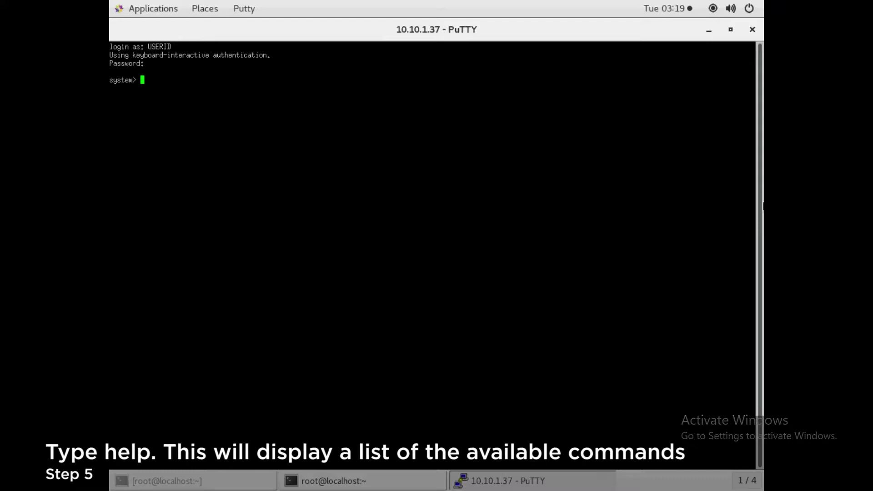
{"action": "type", "text": "help"}
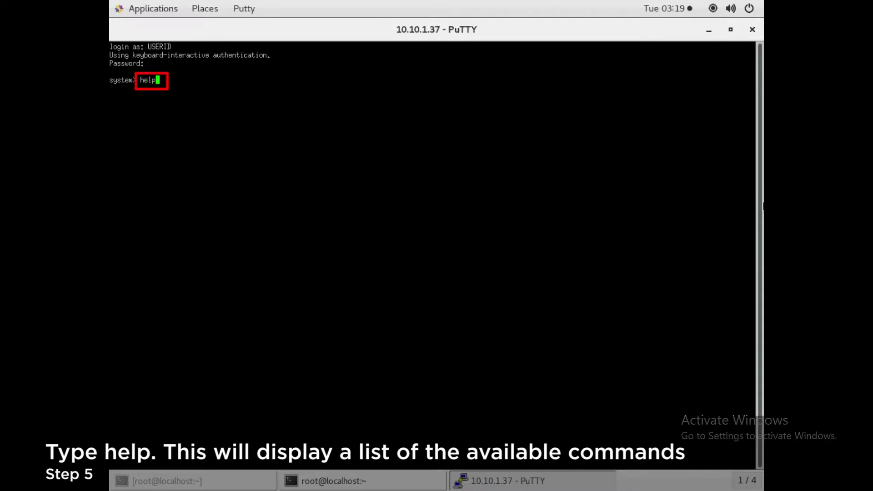
{"action": "key", "text": "Return"}
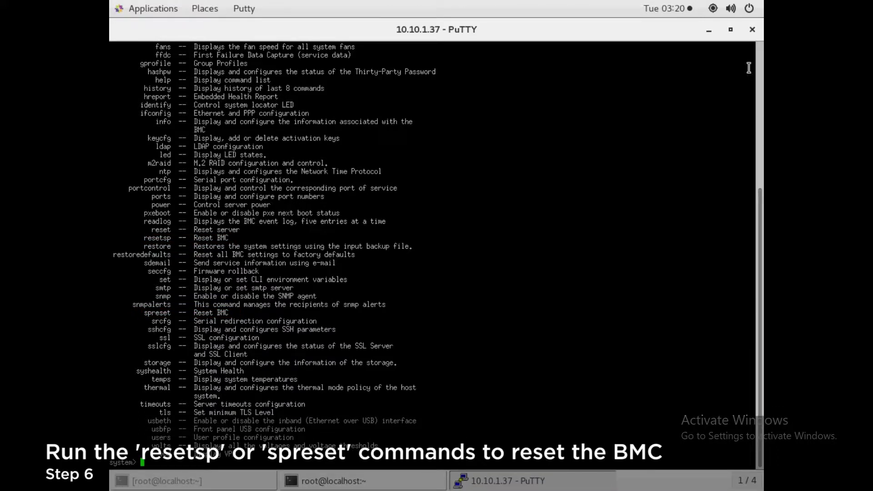
Run resetsp at the system> prompt to reboot the BMC
{"action": "type", "text": "res"}
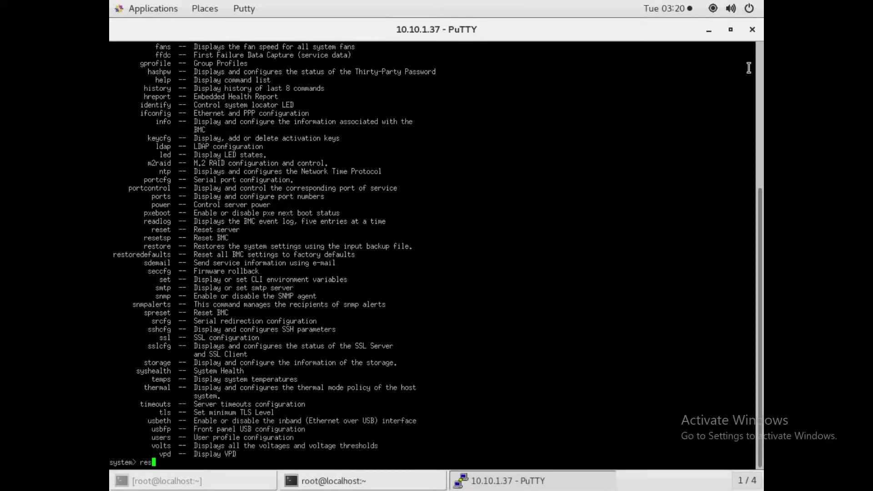
{"action": "type", "text": "etsp"}
{"action": "key", "text": "Return"}
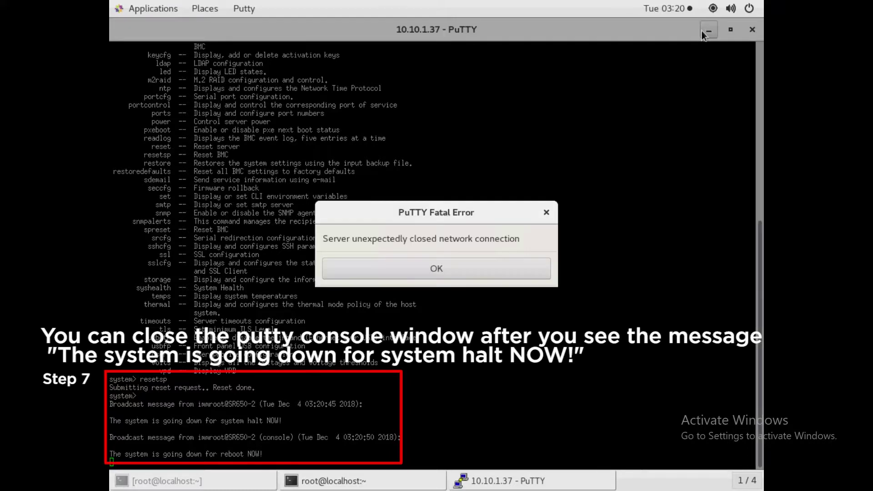
Dismiss the PuTTY fatal error and ping 10.10.1.37 until the XCC replies
{"action": "left_click", "coordinate": [405, 274]}
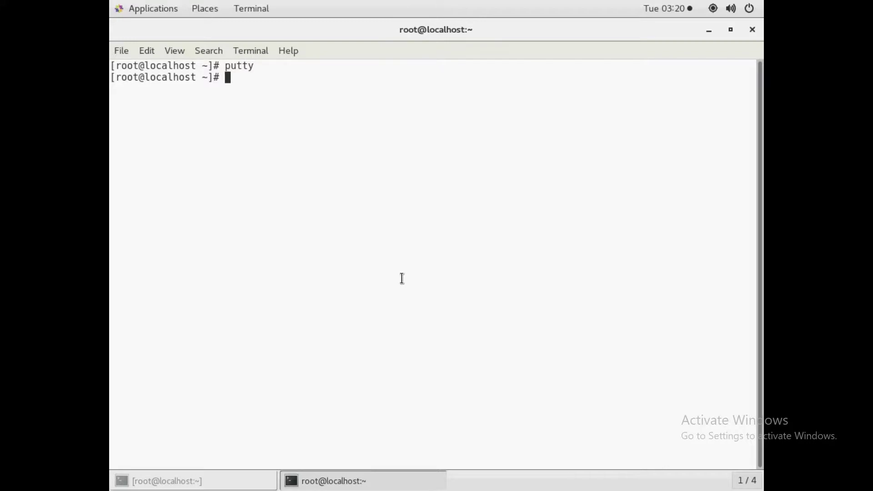
{"action": "type", "text": "ping 10.10"}
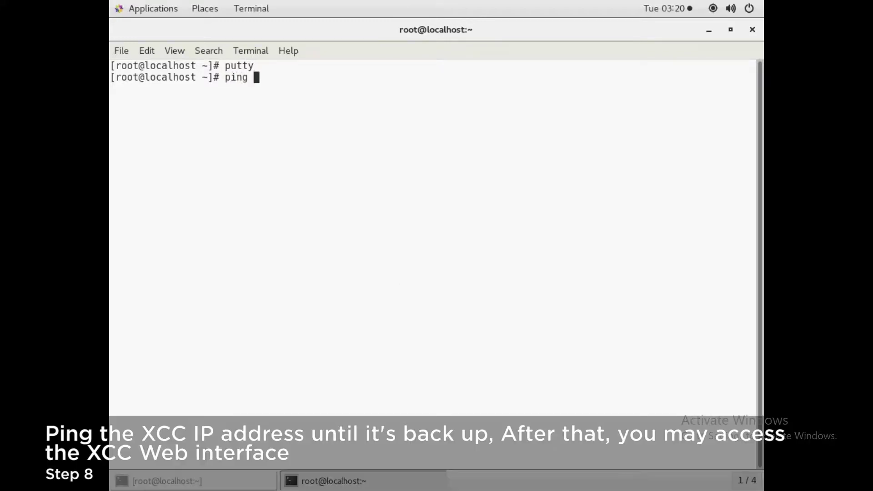
{"action": "type", "text": ".1.37"}
{"action": "key", "text": "Return"}
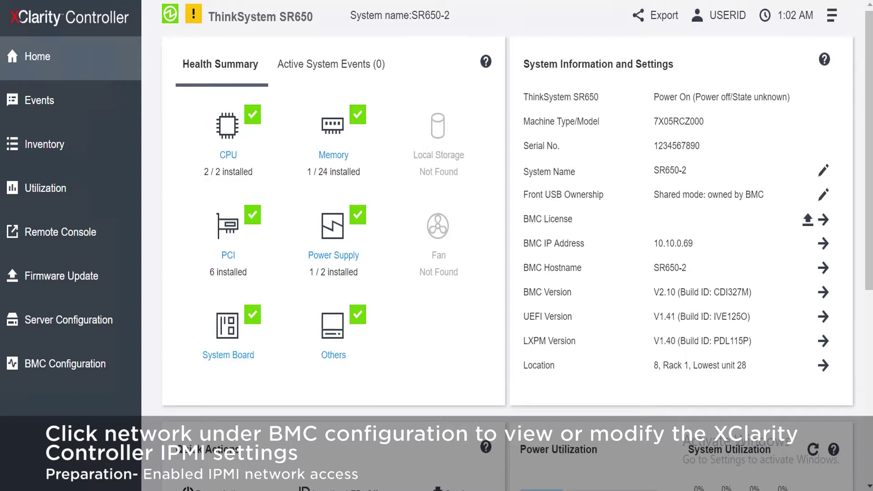
Open BMC Configuration > Network and scroll down to Service Enablement and Port Assignment
{"action": "left_click", "coordinate": [65, 364]}
{"action": "scroll", "coordinate": [71, 264], "scroll_direction": "down", "scroll_amount": 2}
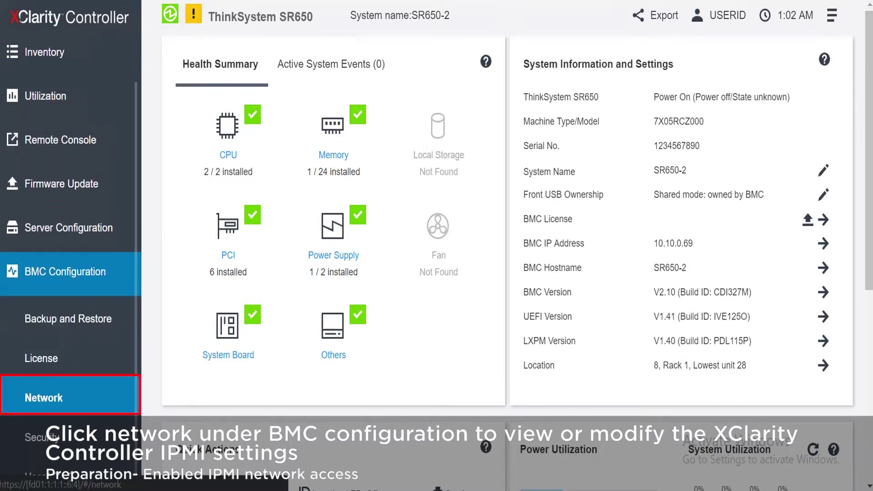
{"action": "left_click", "coordinate": [43, 398]}
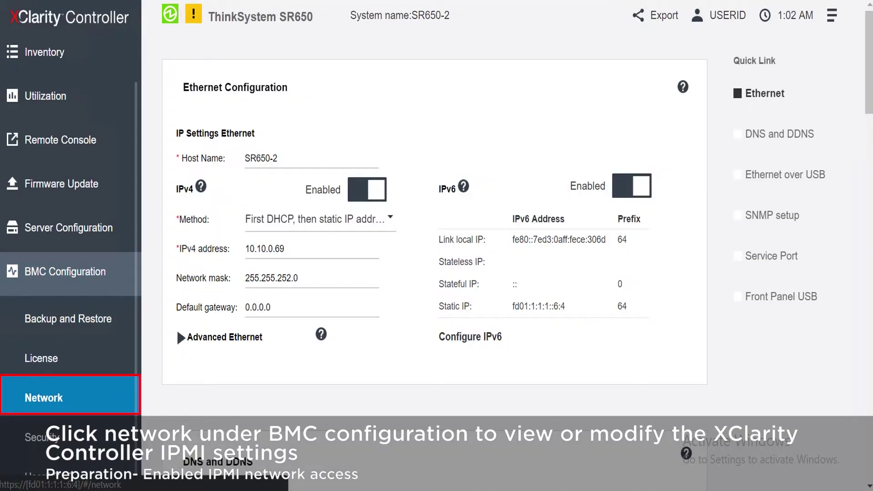
{"action": "scroll", "coordinate": [177, 328], "scroll_direction": "down", "scroll_amount": 5}
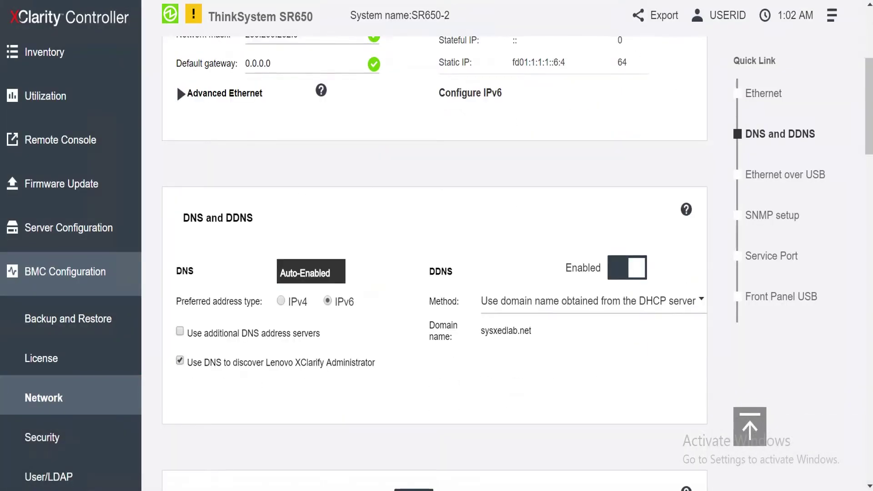
{"action": "scroll", "coordinate": [434, 264], "scroll_direction": "down", "scroll_amount": 20}
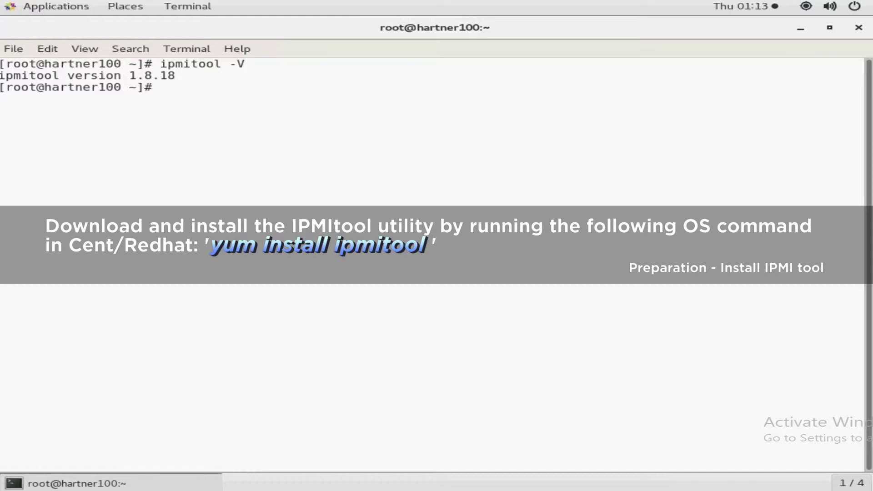
Enter the command yum install ipmitool at the root prompt
{"action": "type", "text": "yum install "}
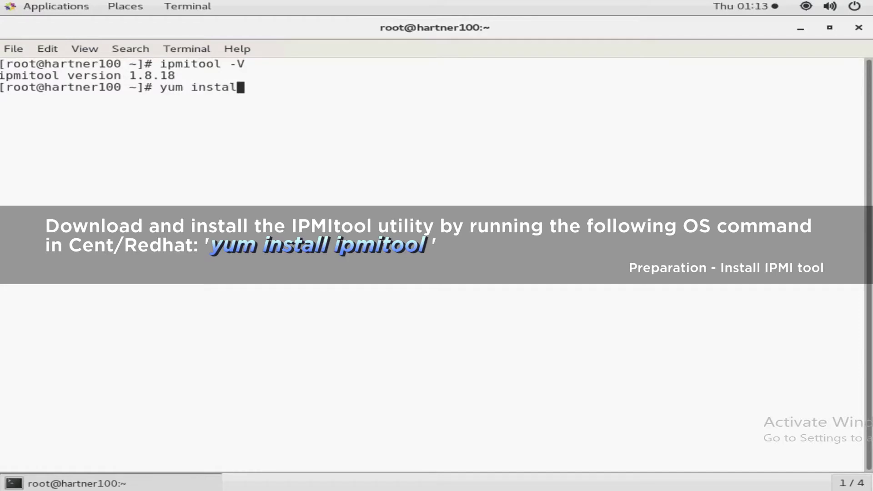
{"action": "type", "text": "ipmitool"}
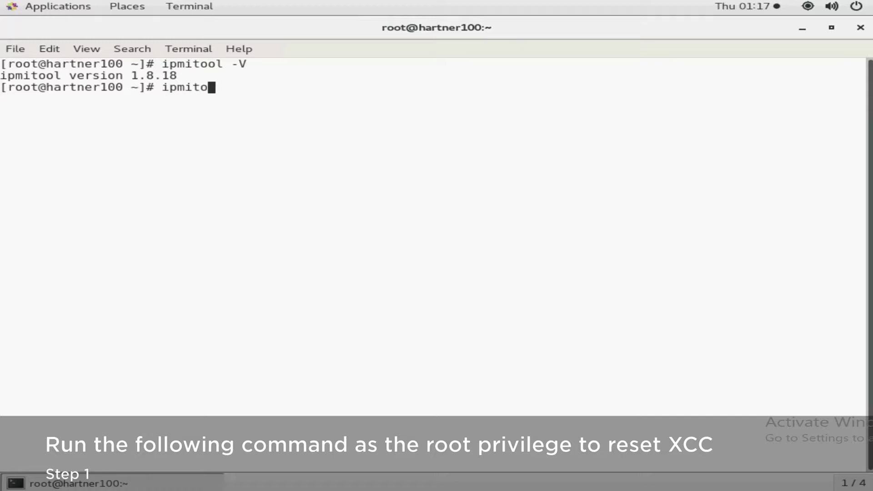
Send the ipmitool lanplus raw 0x06 0x02 reset to 10.10.0.69, then ping 10.10.0.69
{"action": "type", "text": "lanplus"}
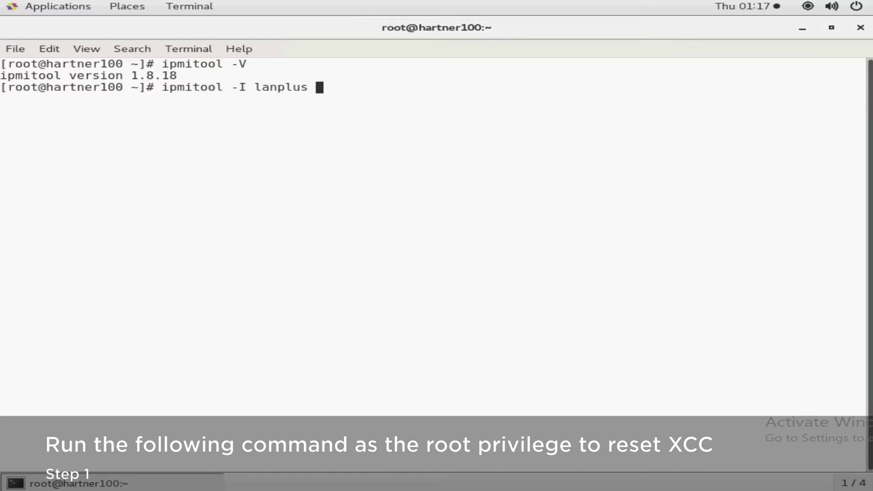
{"action": "type", "text": " -H 10.10.1."}
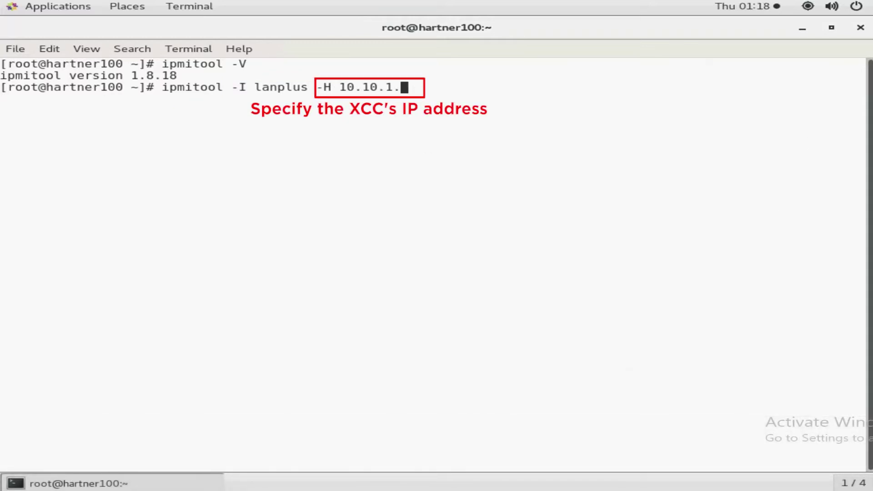
{"action": "type", "text": "69 -"}
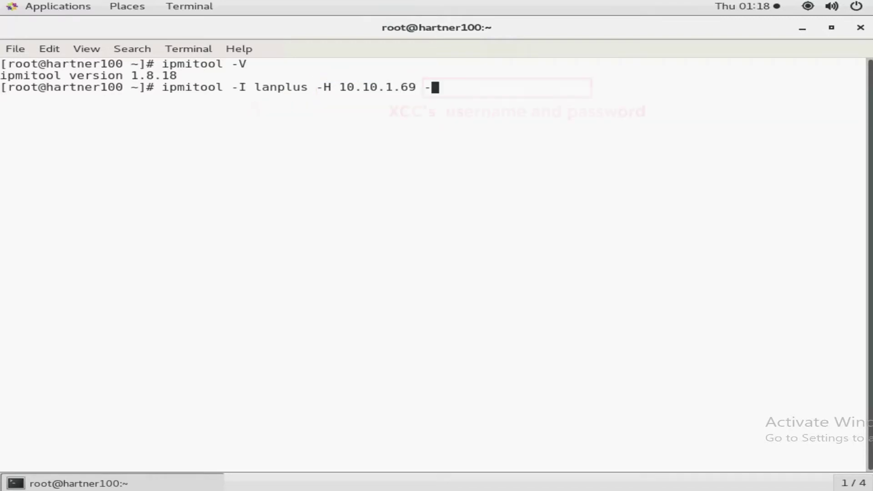
{"action": "type", "text": "U USERID"}
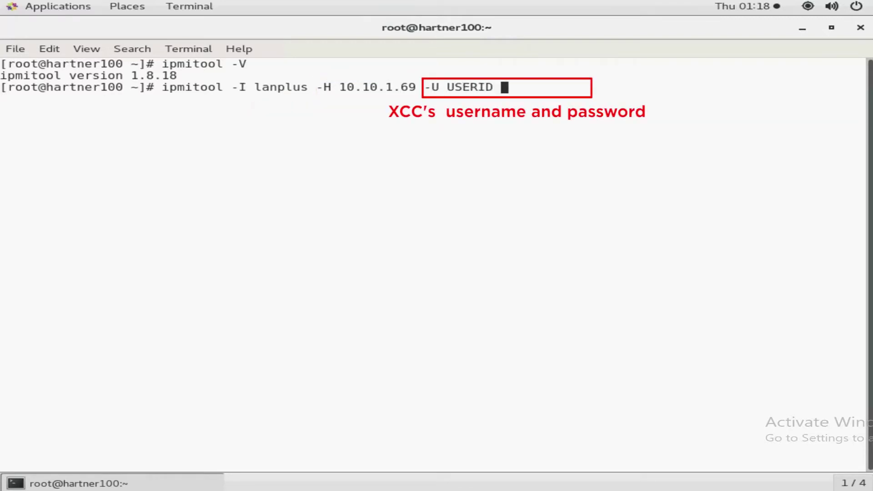
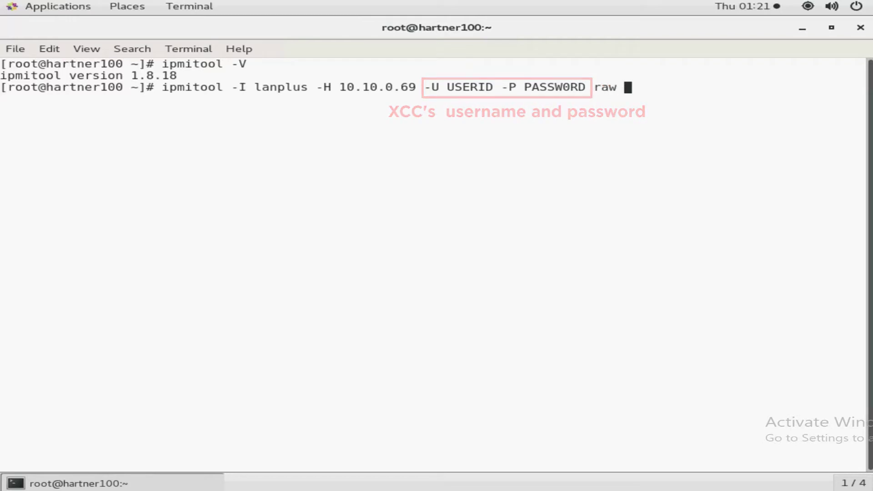
{"action": "type", "text": "0x06 0x02"}
{"action": "key", "text": "Return"}
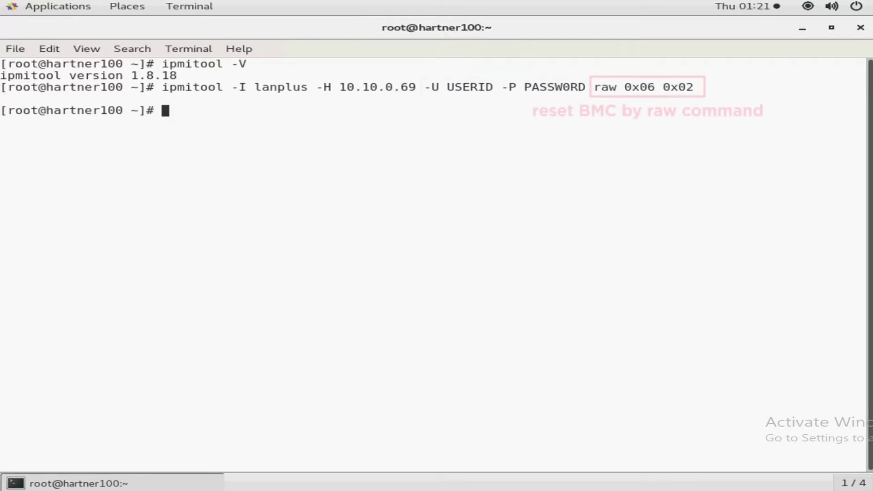
{"action": "type", "text": "ping"}
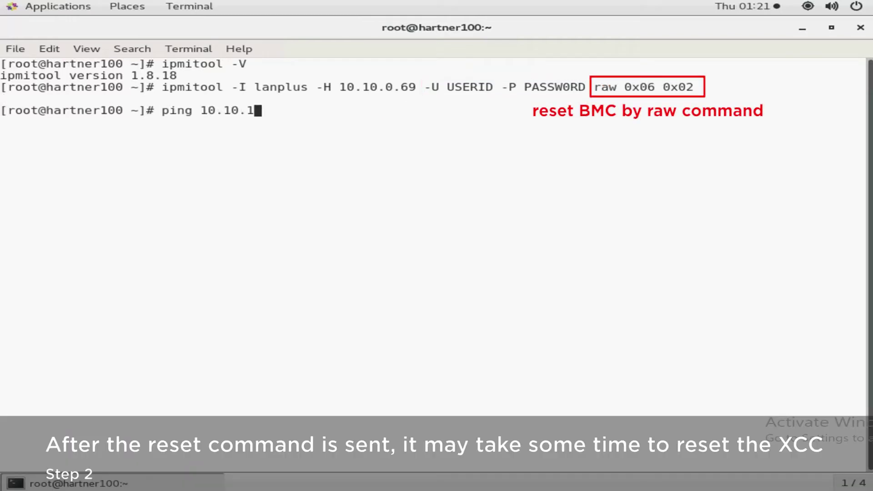
{"action": "type", "text": " 10.10.0.69"}
{"action": "key", "text": "Return"}
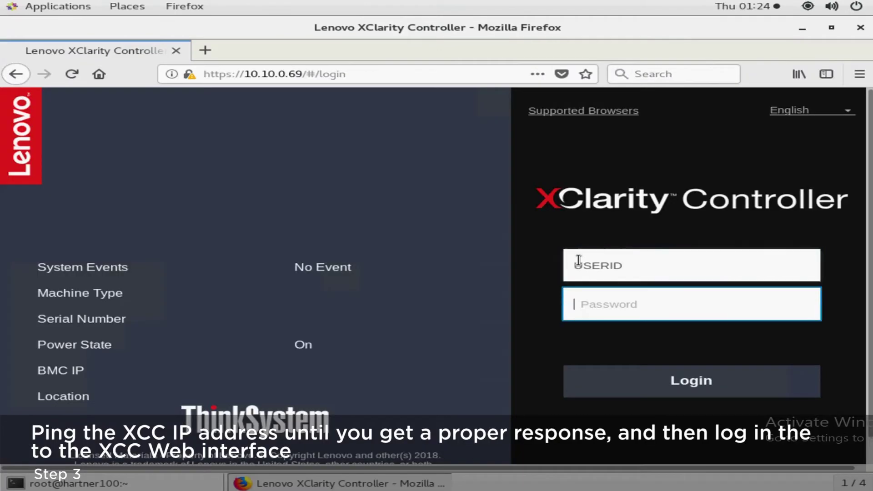
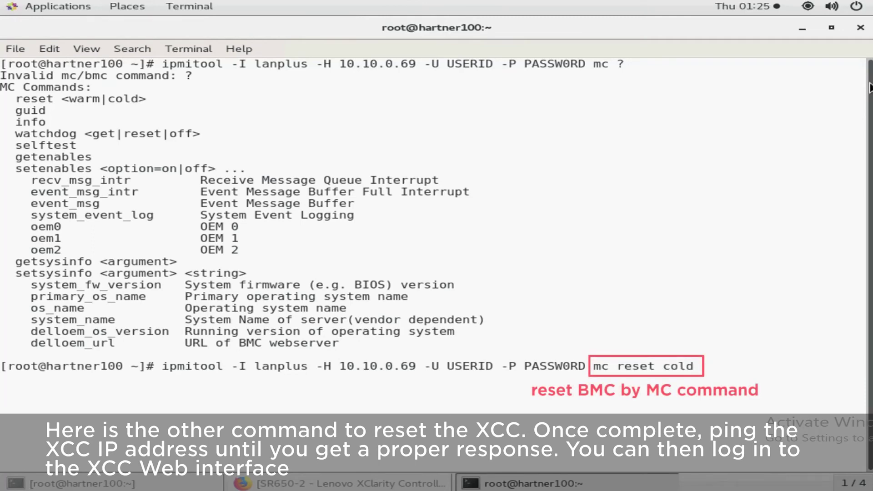
Send the cold reset to 10.10.0.69, then ping it until it shows Destination Host Unreachable
{"action": "key", "text": "Return"}
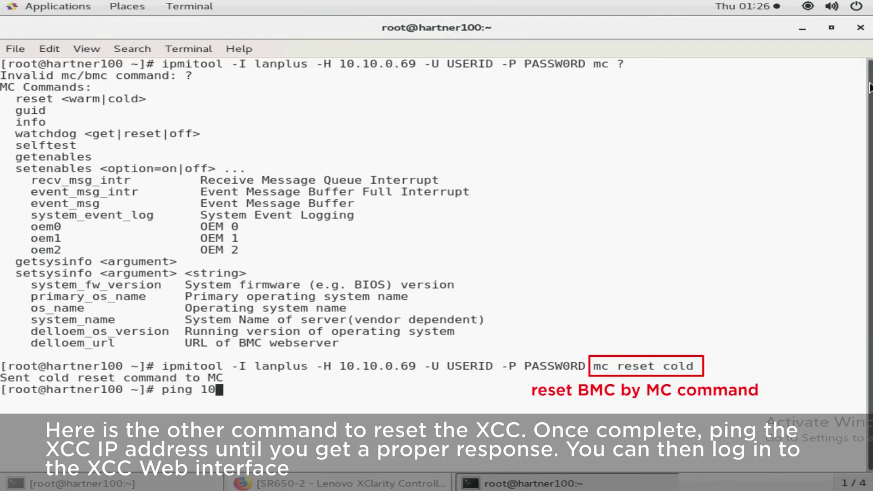
{"action": "type", "text": ".69"}
{"action": "key", "text": "Return"}
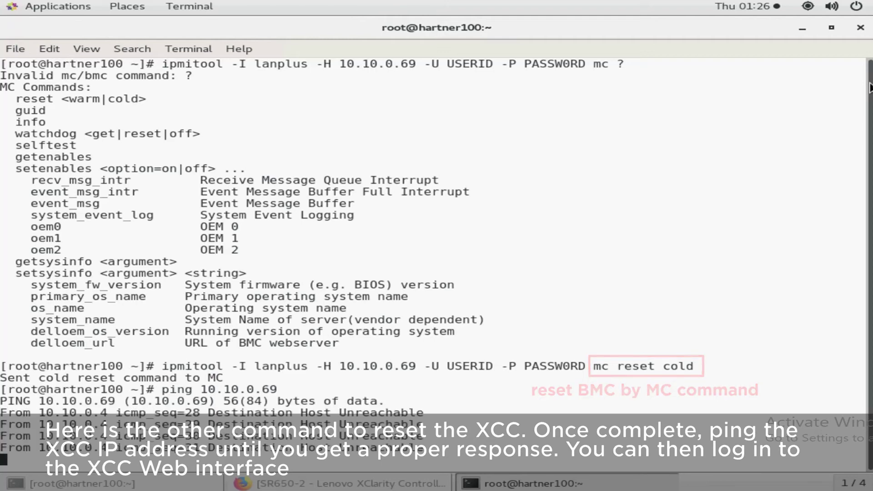